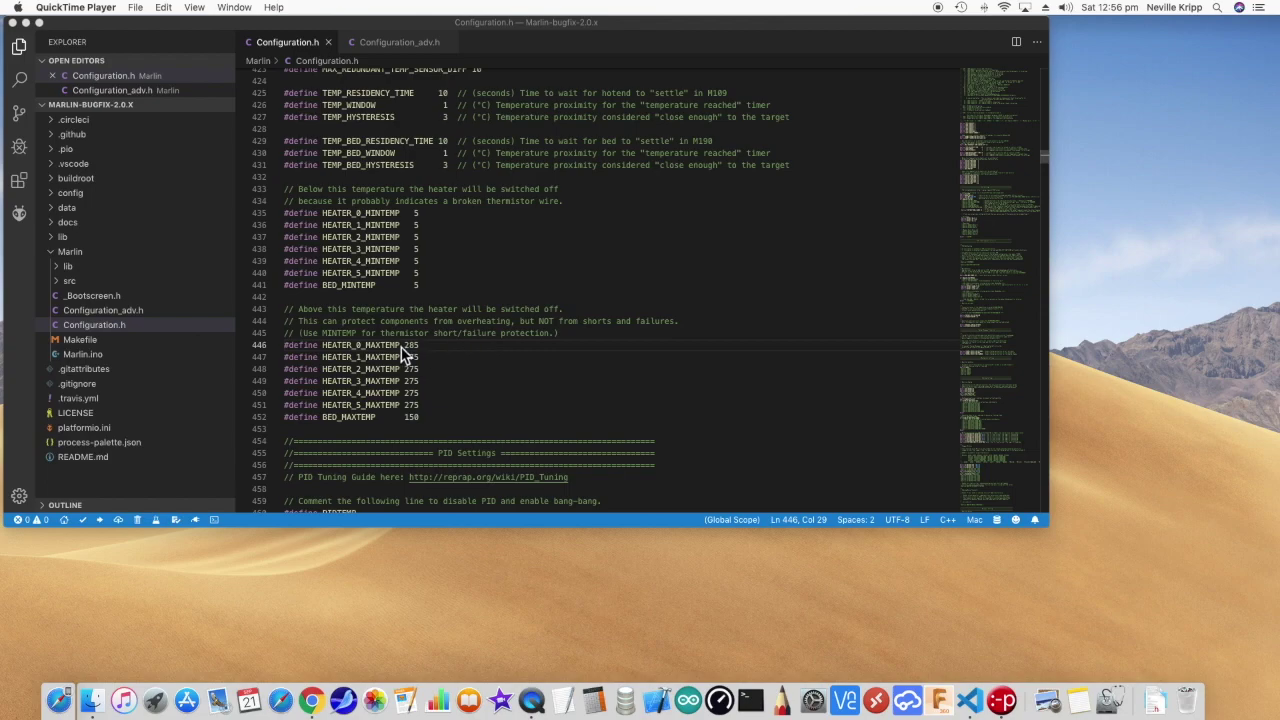
# Change HEATER_0_MAXTEMP on line 446 of Configuration.h from 285 to 300
pyautogui.click(425, 357)
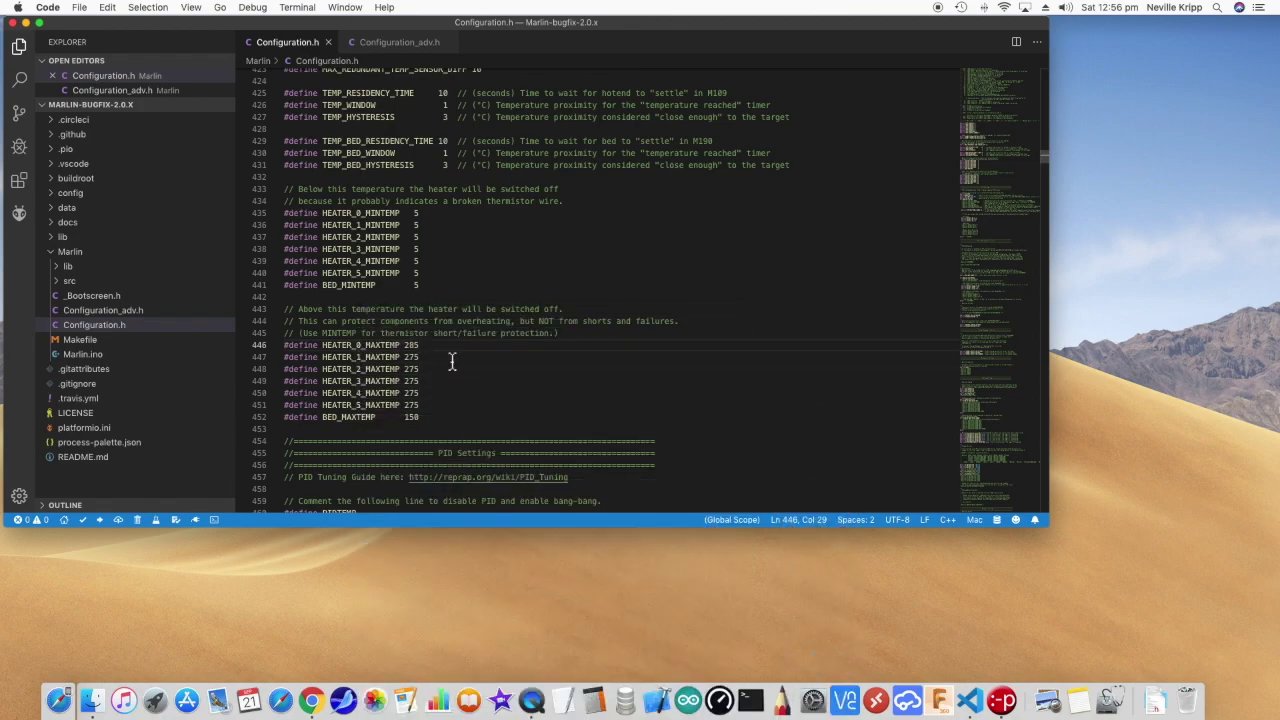
pyautogui.press('BackSpace')
pyautogui.press('BackSpace')
pyautogui.press('BackSpace')
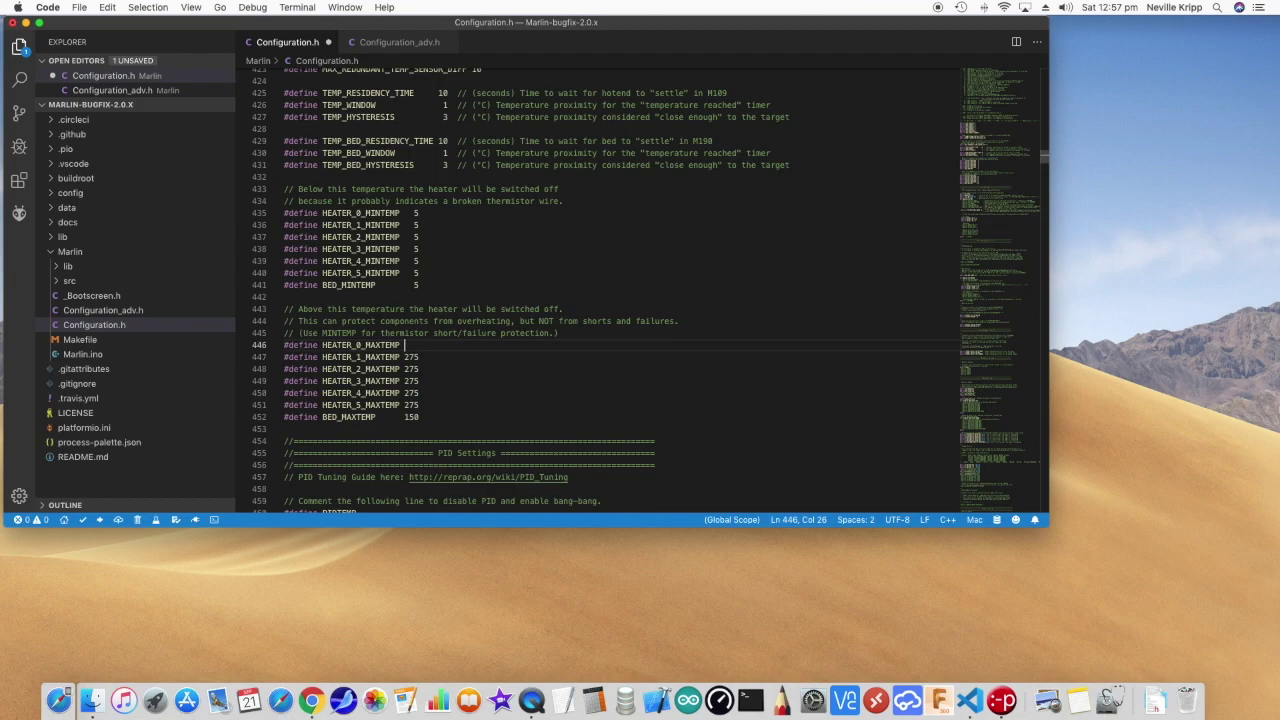
pyautogui.write('300')
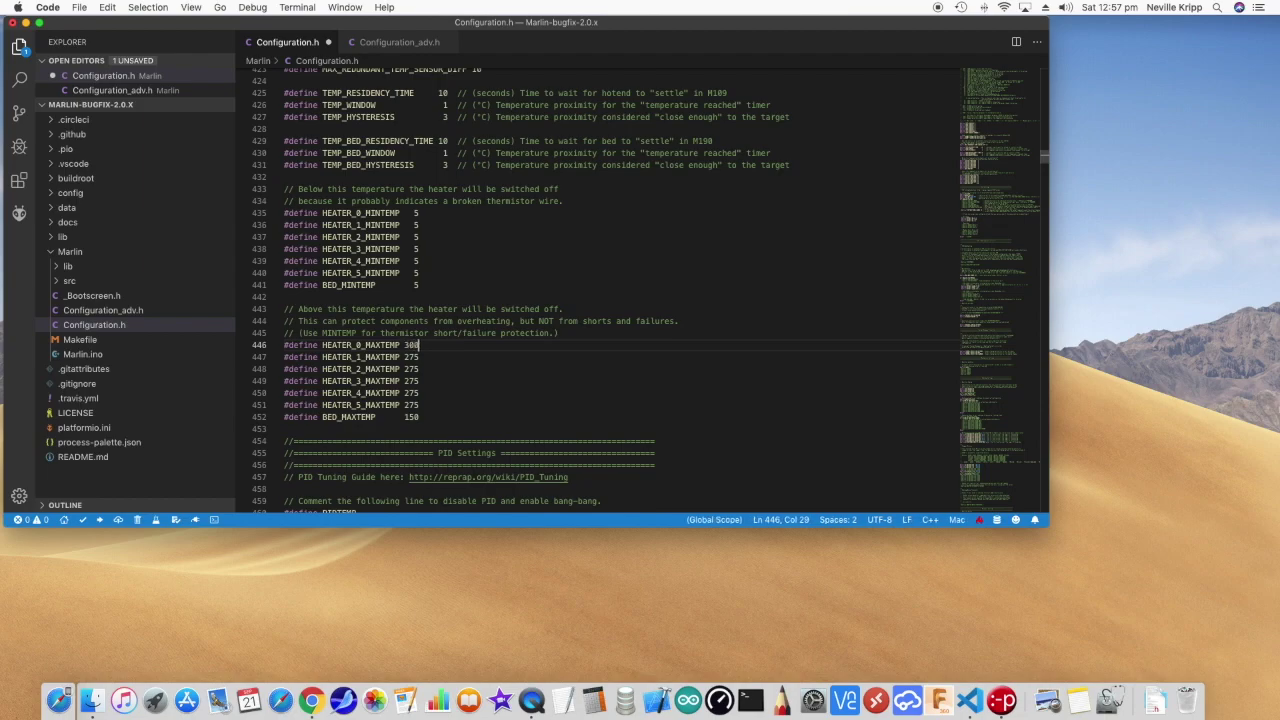
pyautogui.click(486, 369)
pyautogui.scroll(-4, 487, 370)
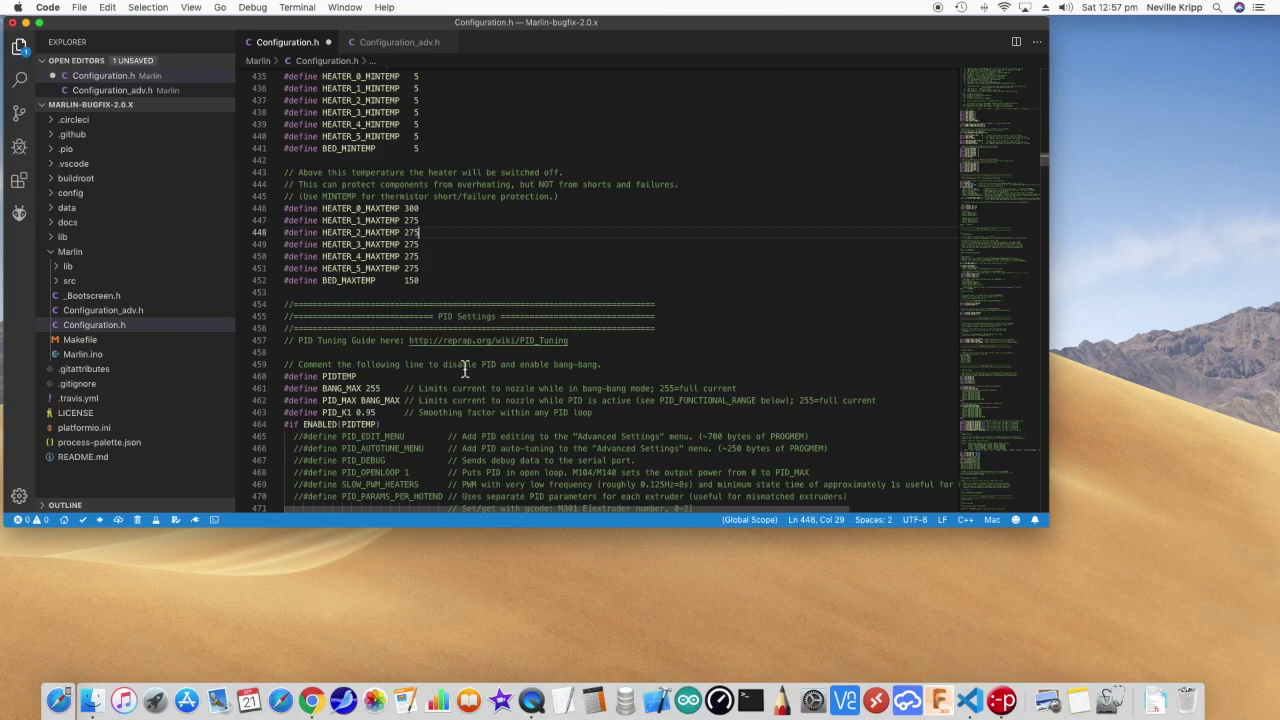
# Build and upload the firmware with the 300 limit, then restore HEATER_0_MAXTEMP to 285
pyautogui.click(83, 520)
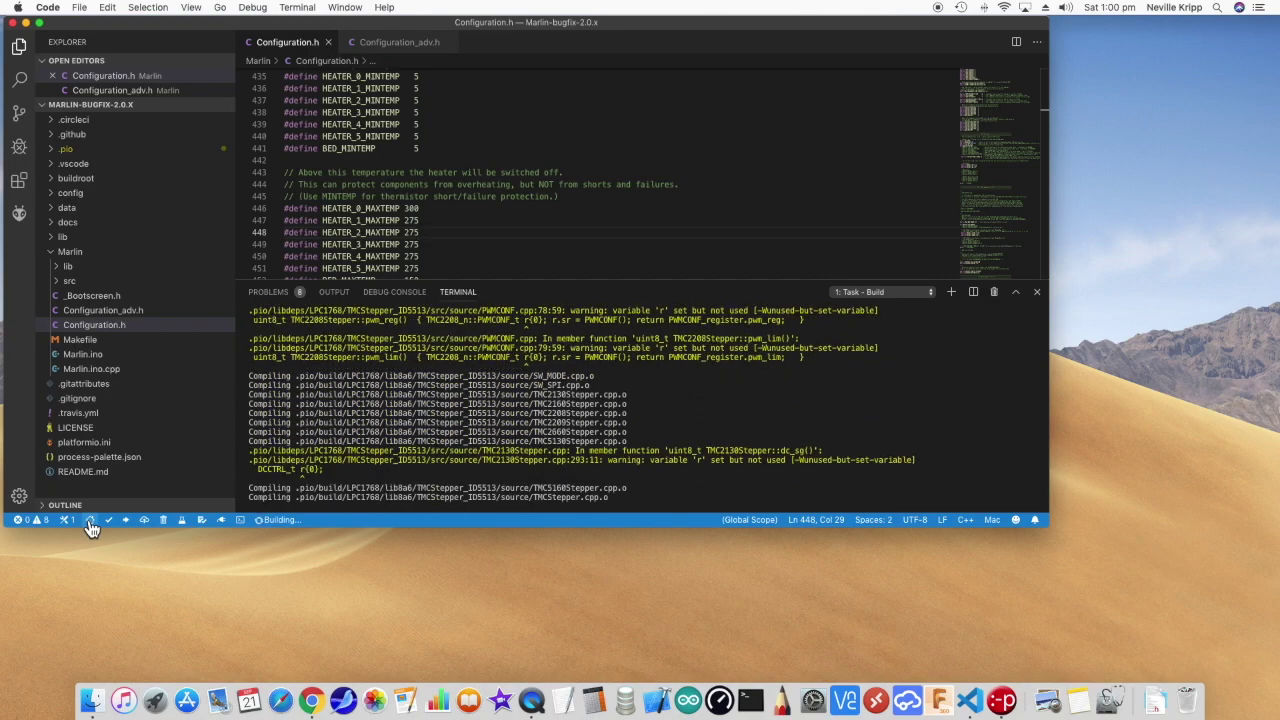
pyautogui.click(125, 521)
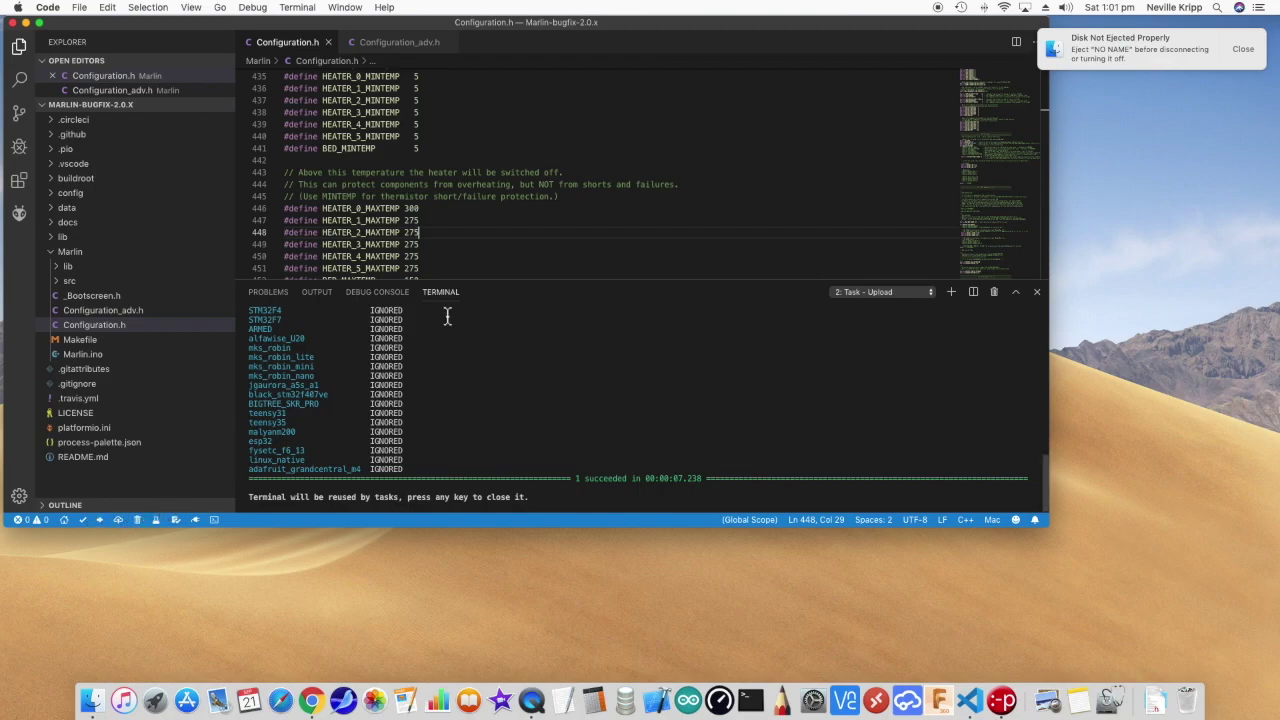
pyautogui.click(419, 208)
pyautogui.press('BackSpace')
pyautogui.press('BackSpace')
pyautogui.press('BackSpace')
pyautogui.write('285')
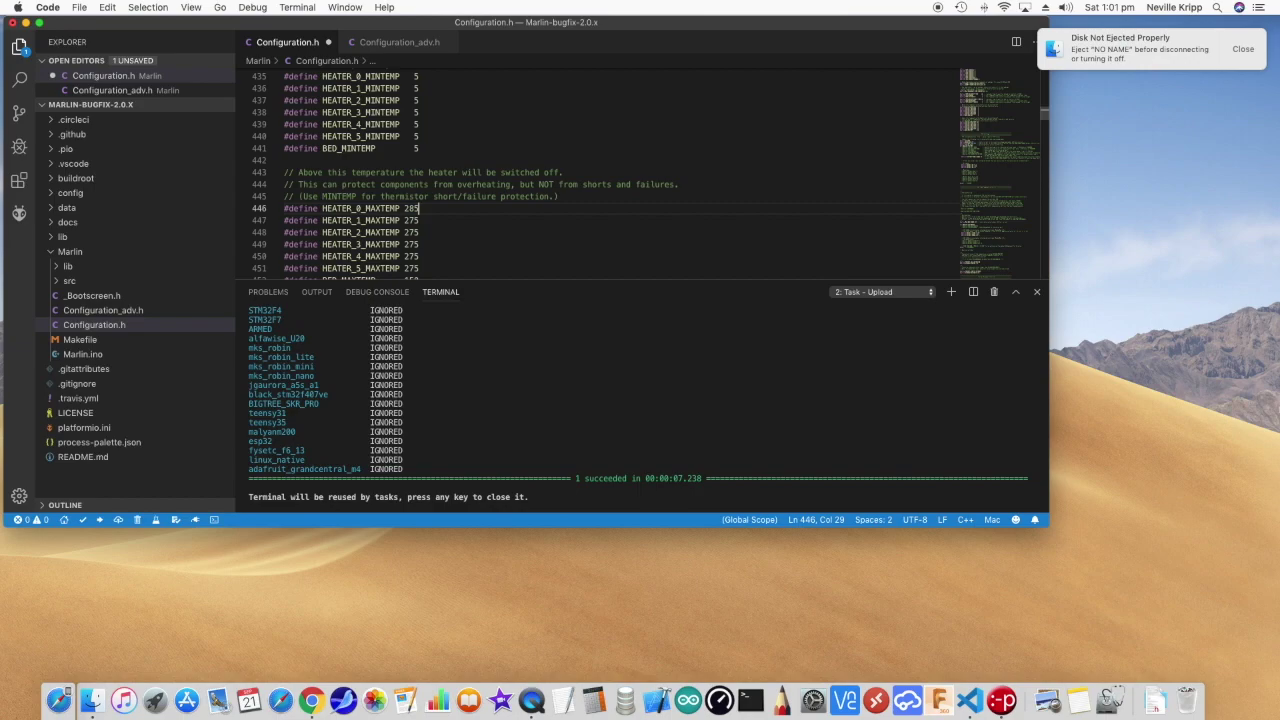
pyautogui.click(1003, 700)
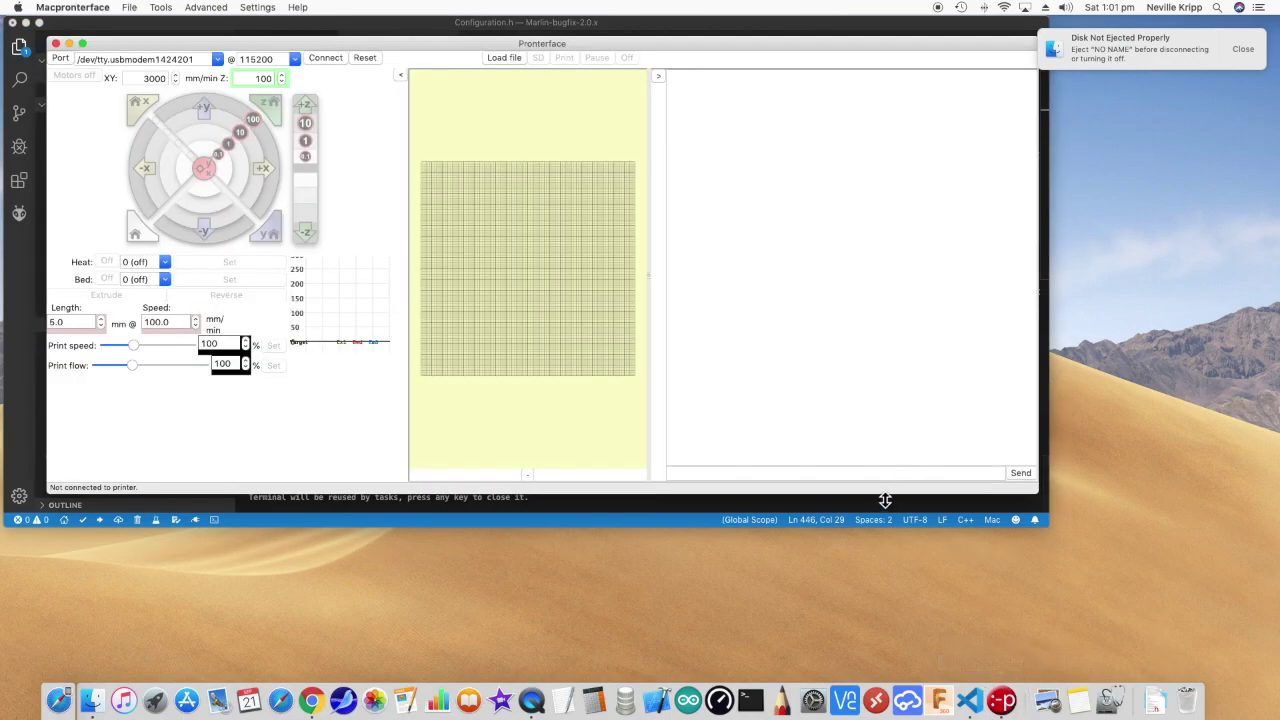
# Enlarge the Pronterface window, connect to the printer, and enter the command m104 S285
pyautogui.moveTo(885, 497); pyautogui.dragTo(877, 634)
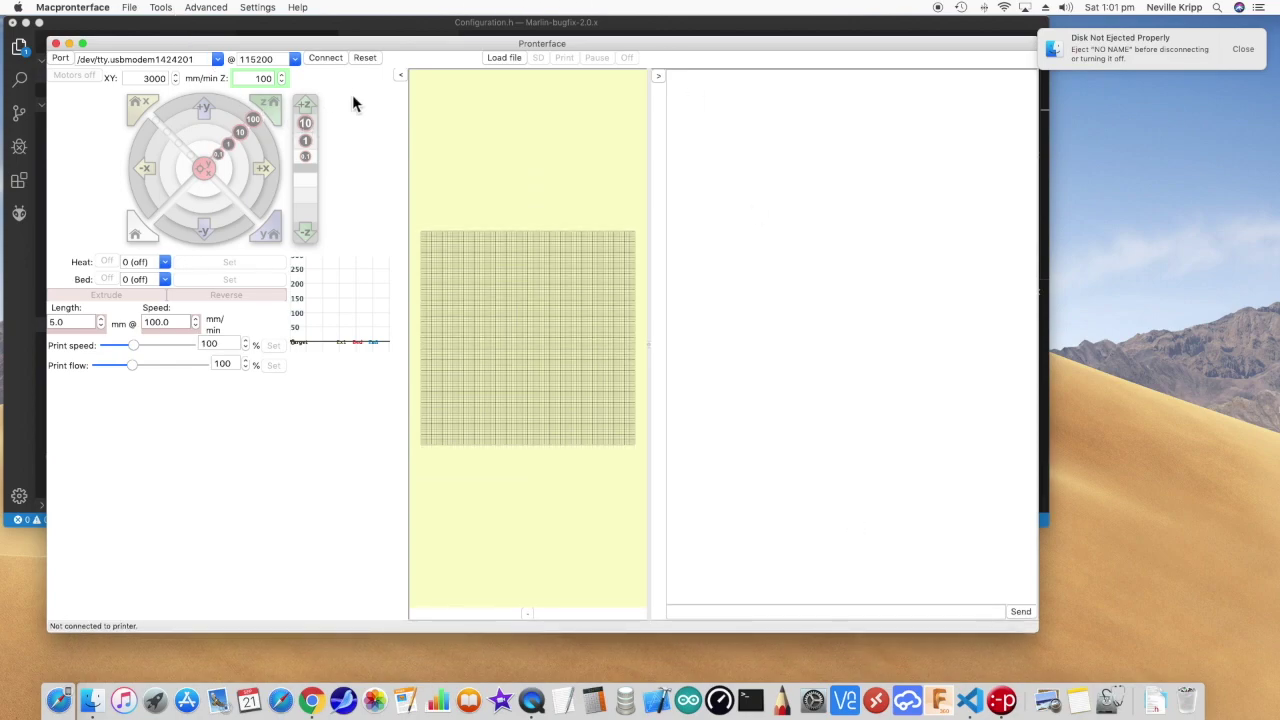
pyautogui.click(321, 62)
pyautogui.click(324, 62)
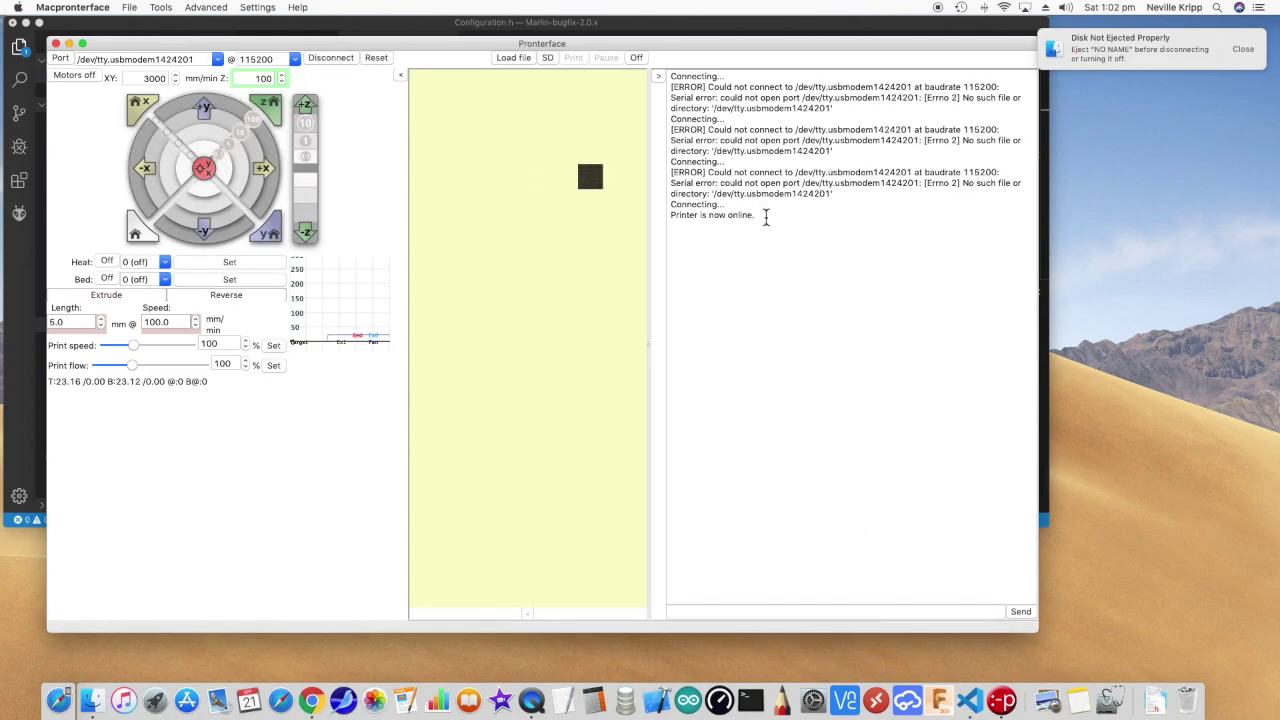
pyautogui.moveTo(766, 214); pyautogui.dragTo(646, 206)
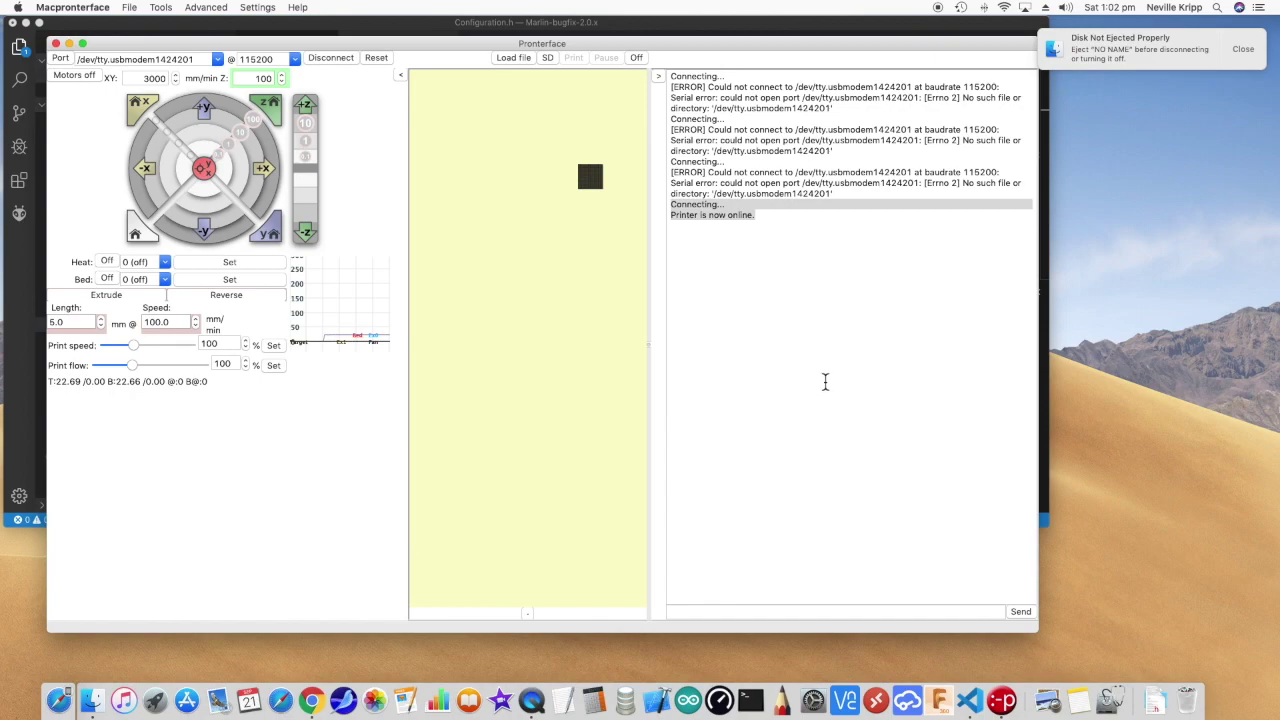
pyautogui.click(825, 382)
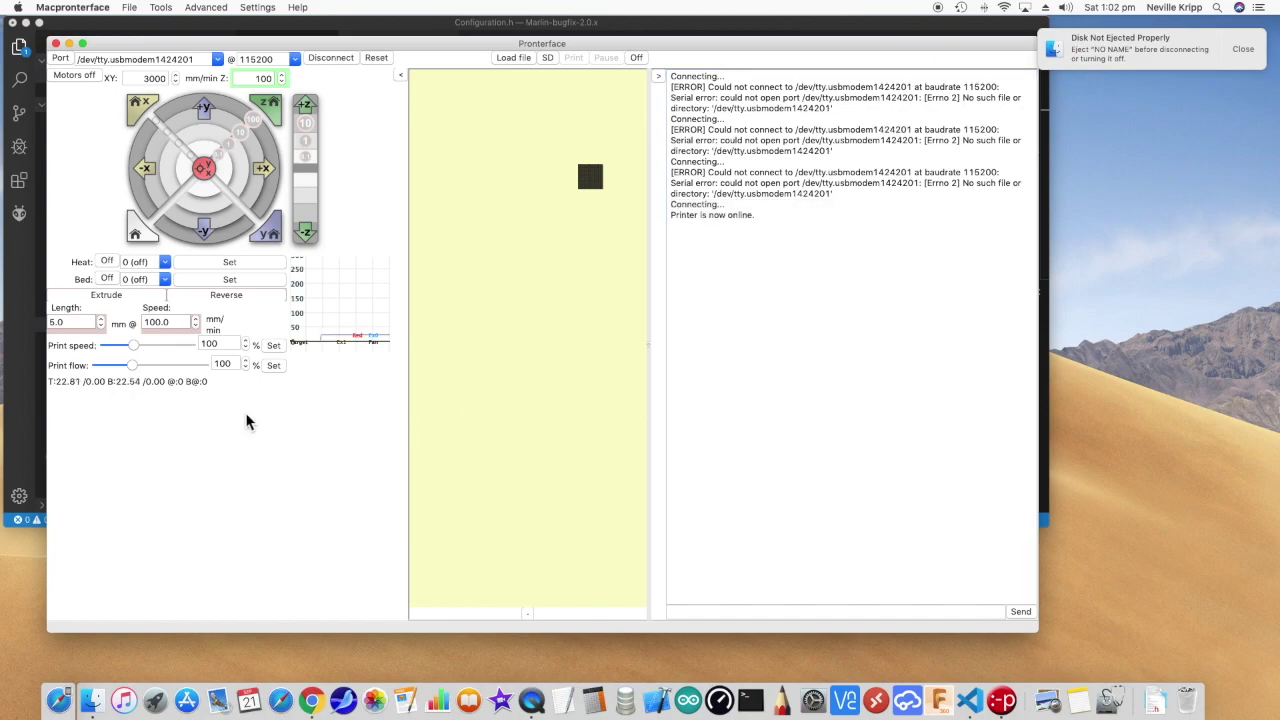
pyautogui.click(685, 613)
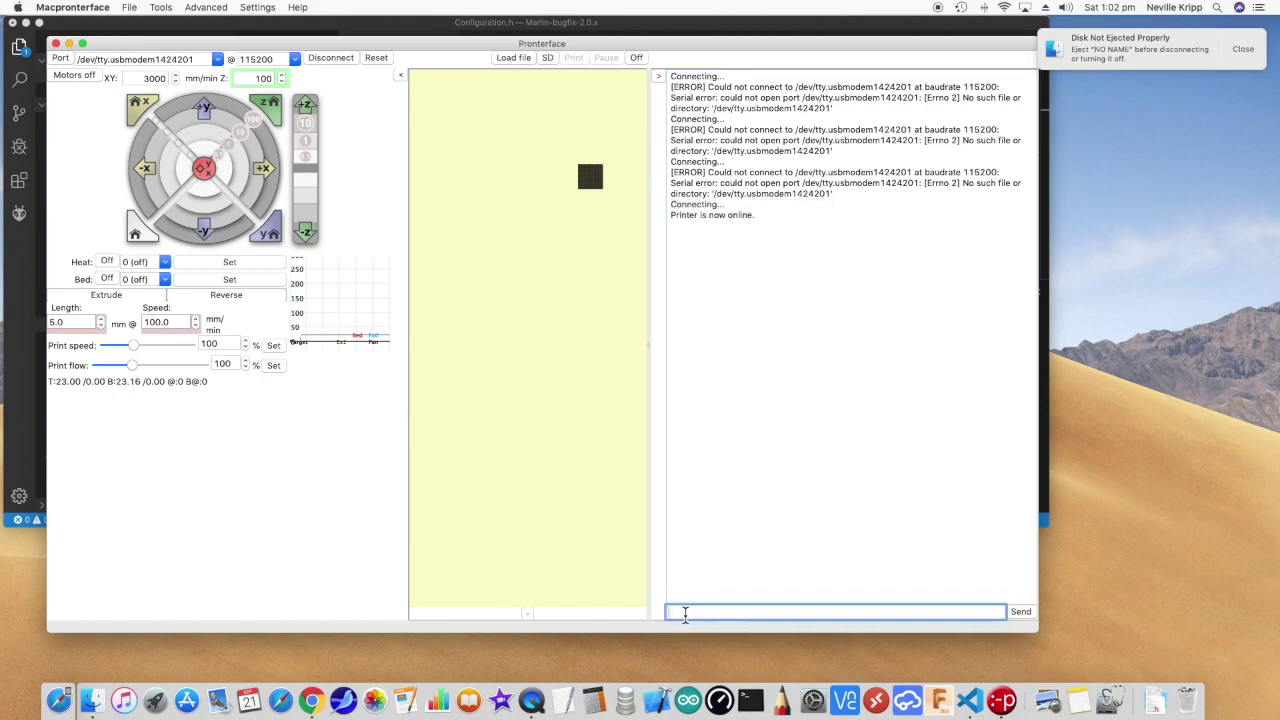
pyautogui.write('m104 S285')
# Send m104 S285 so the hotend heats toward 285 °C
pyautogui.click(1021, 612)
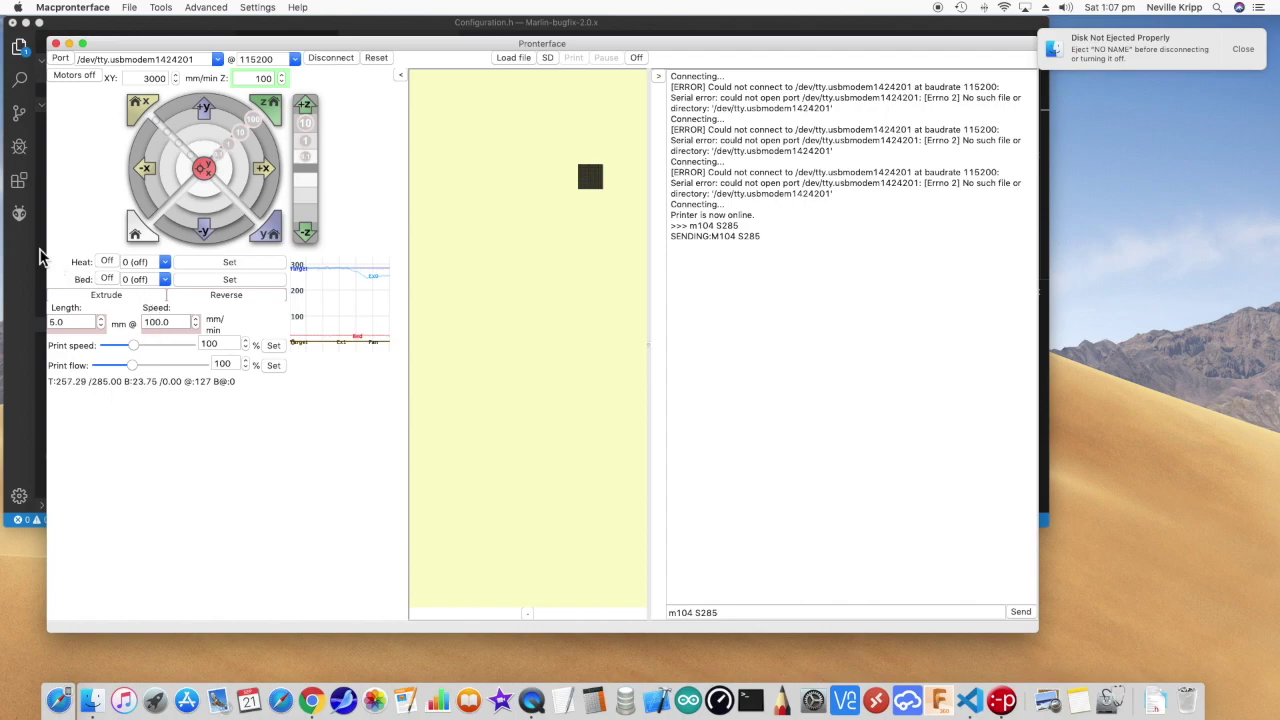
# Switch the hotend heater off once it reaches about 259 °C
pyautogui.click(107, 263)
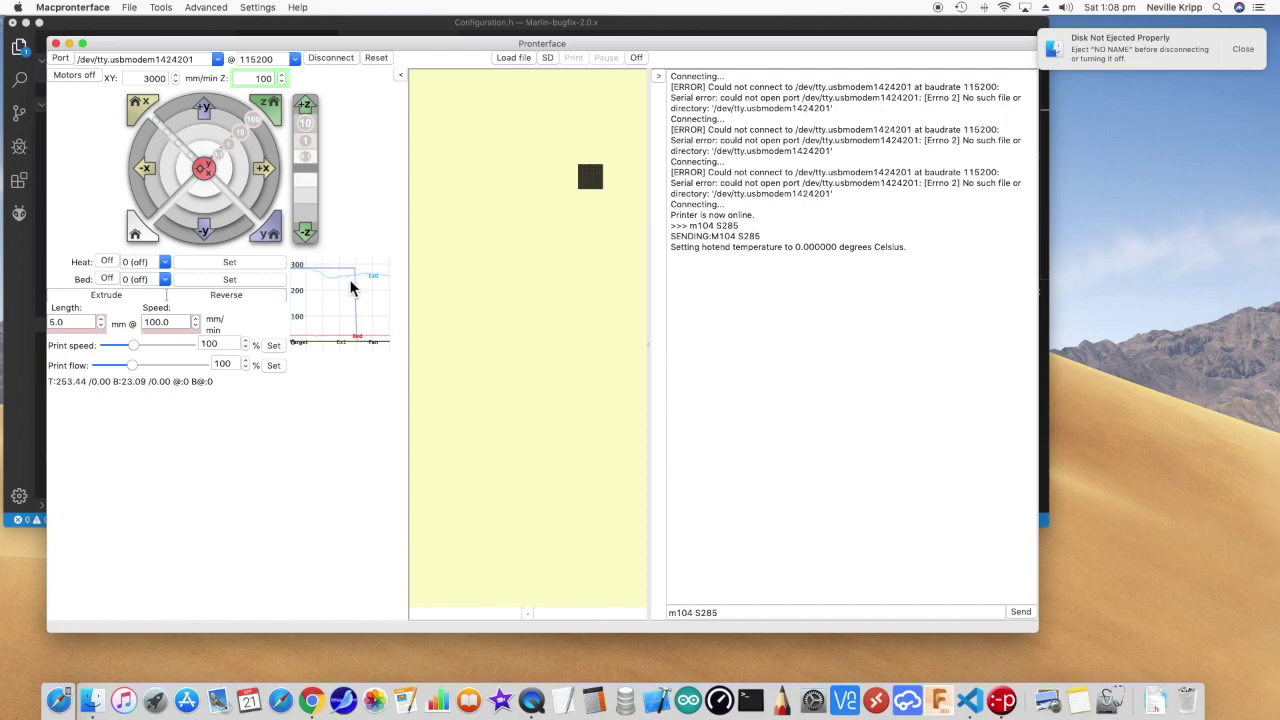
# Move Pronterface aside and upload the Marlin firmware to the board with PlatformIO
pyautogui.moveTo(630, 43); pyautogui.dragTo(777, 81)
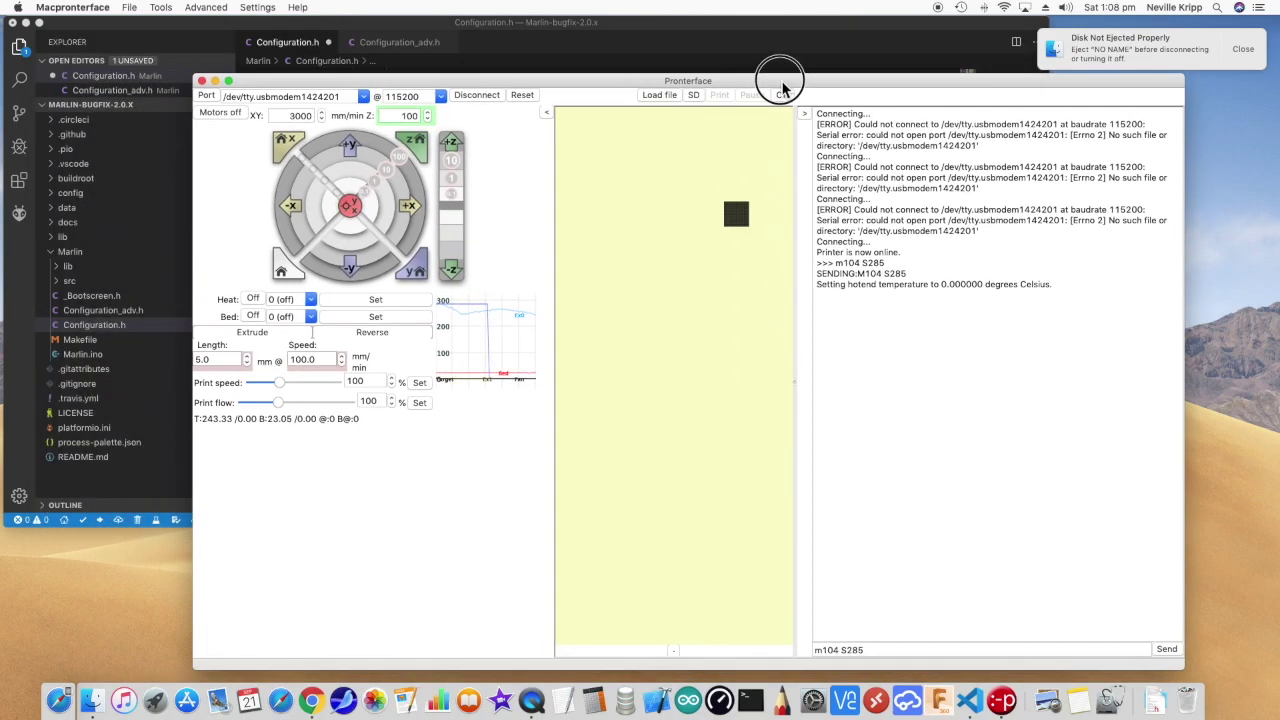
pyautogui.click(600, 22)
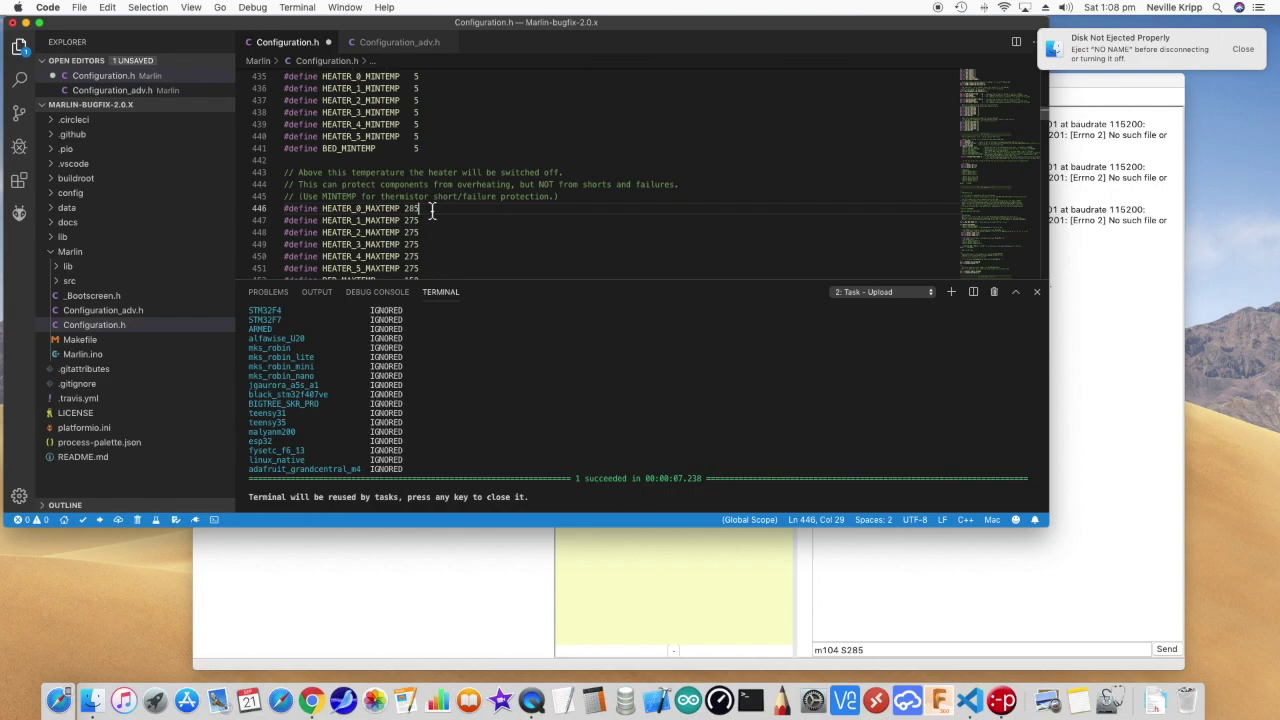
pyautogui.click(101, 521)
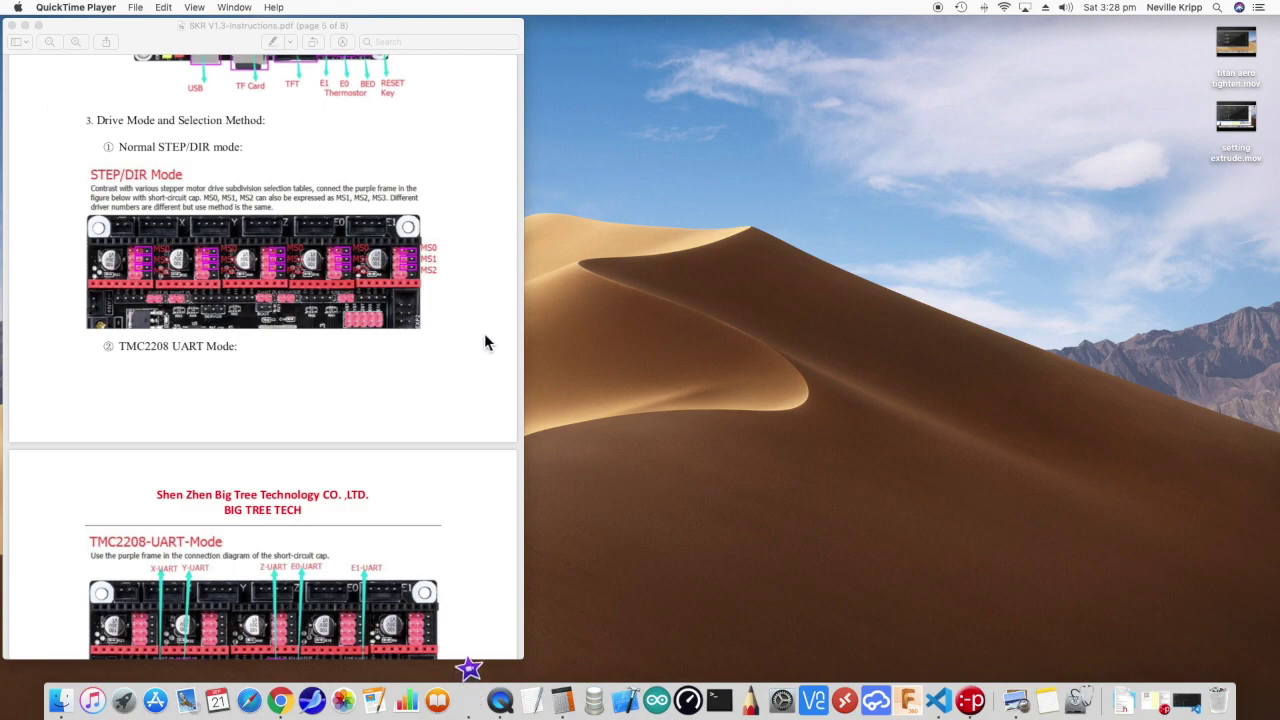
# Widen the SKR V1.3 instructions PDF window to enlarge the drive-mode page
pyautogui.click(521, 326)
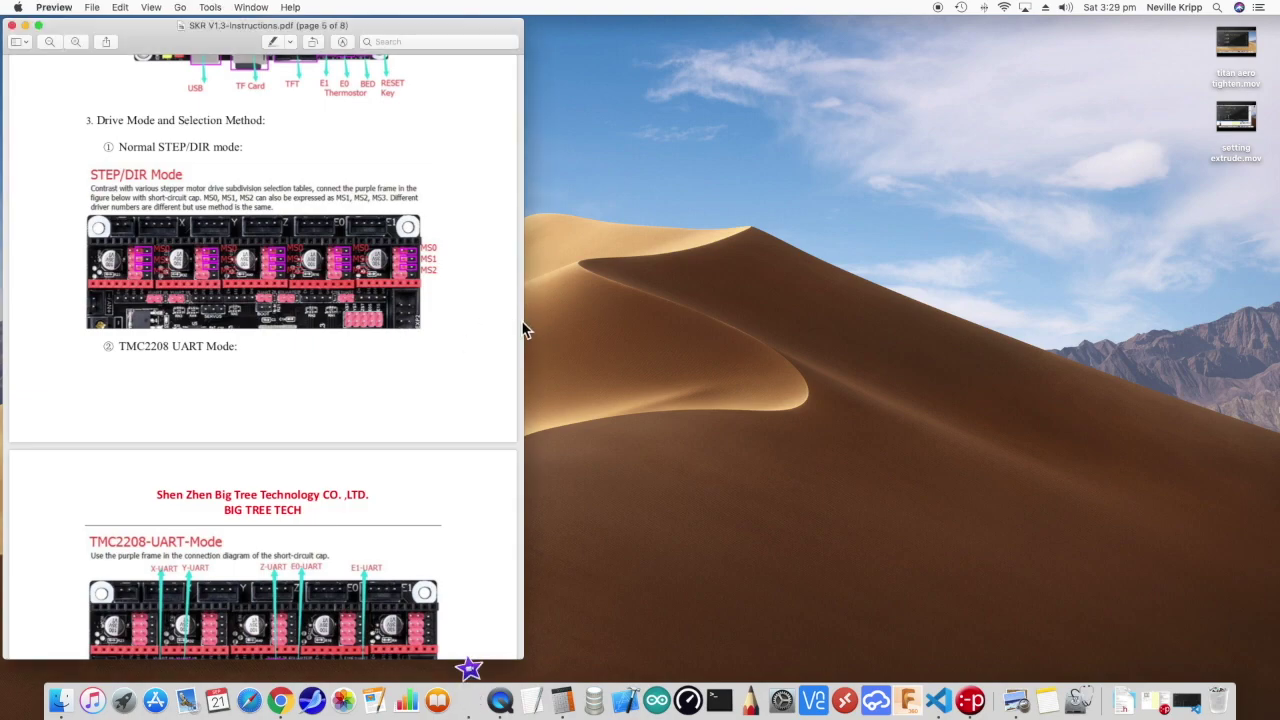
pyautogui.moveTo(523, 326); pyautogui.dragTo(1088, 311)
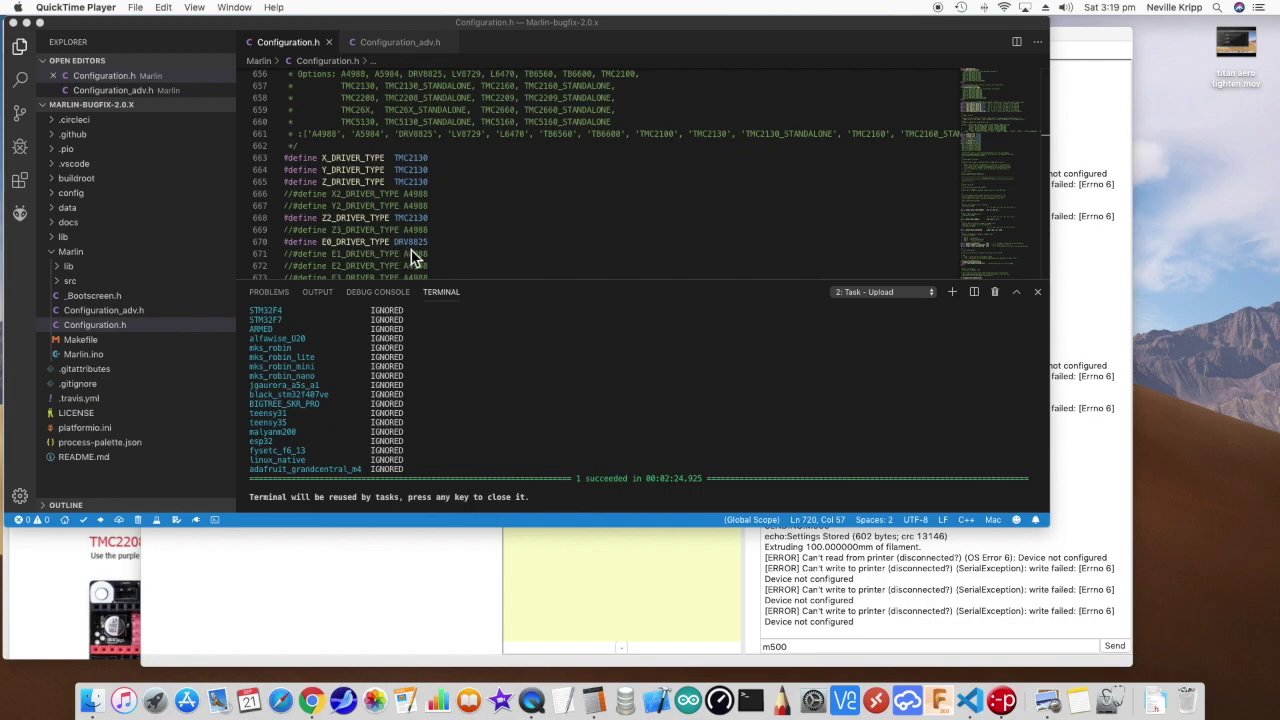
pyautogui.doubleClick(412, 243)
pyautogui.scroll(-1, 539, 179)
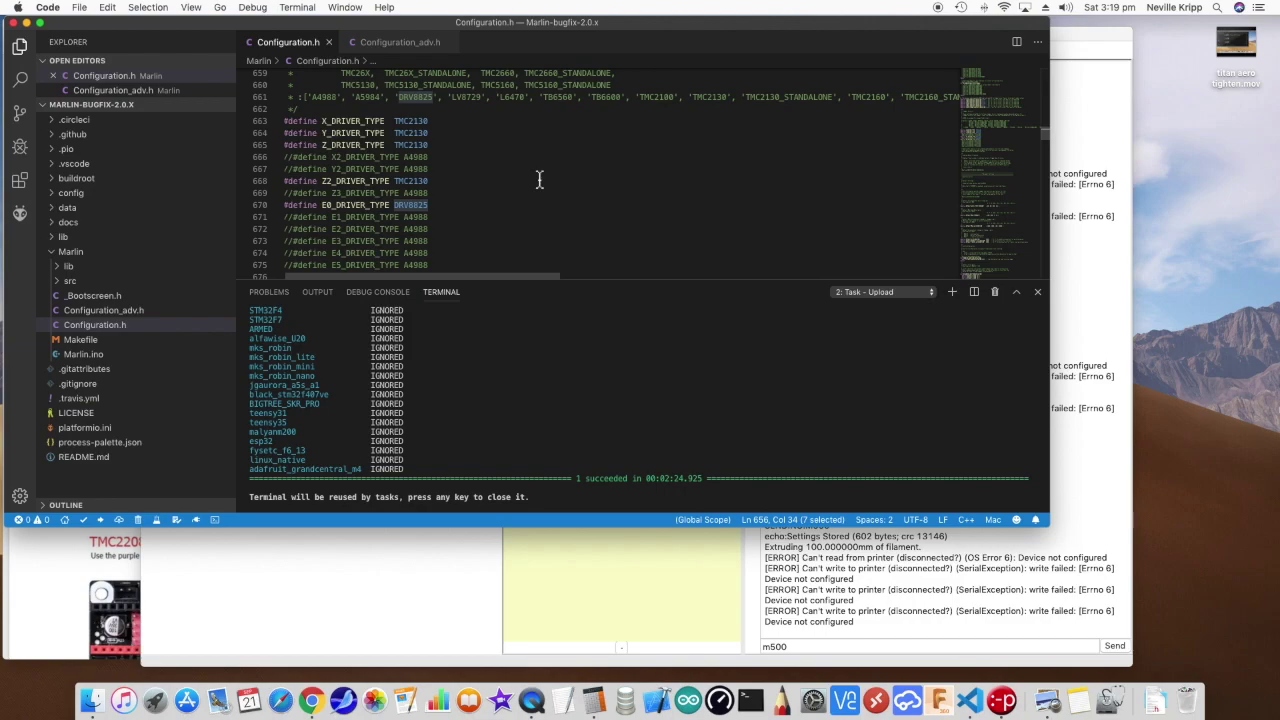
pyautogui.scroll(-10, 539, 179)
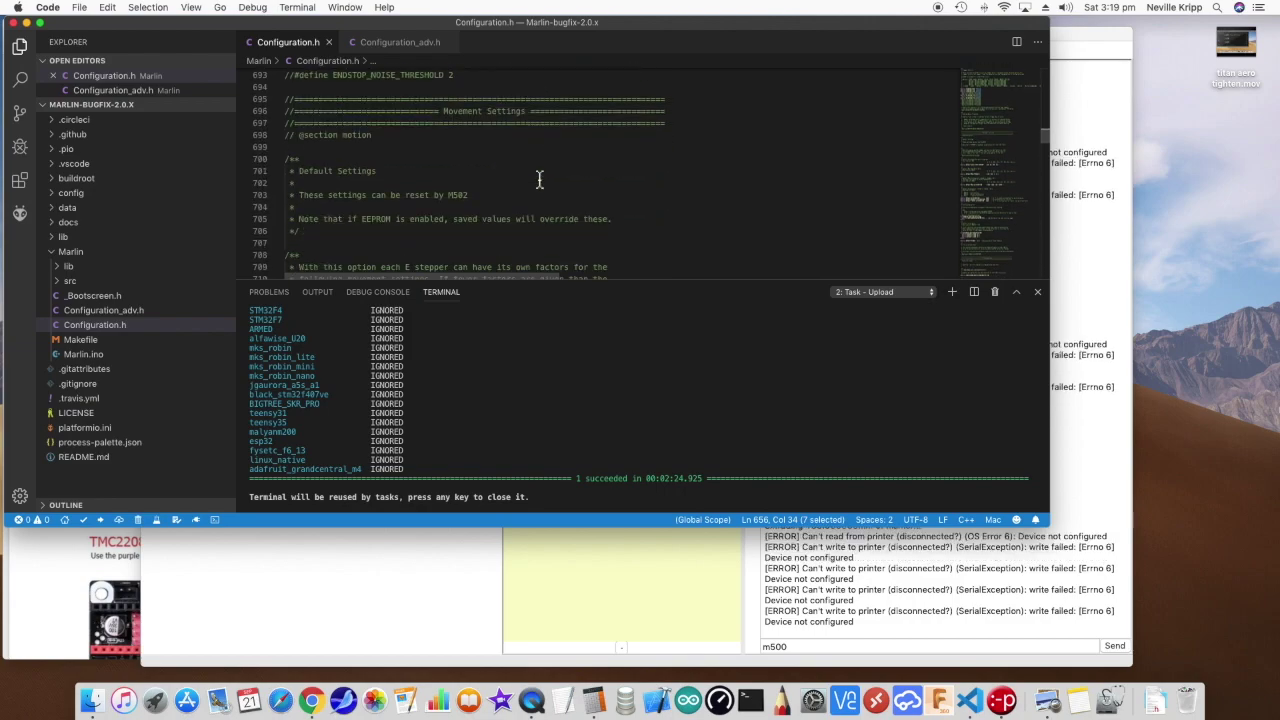
pyautogui.scroll(-5, 539, 179)
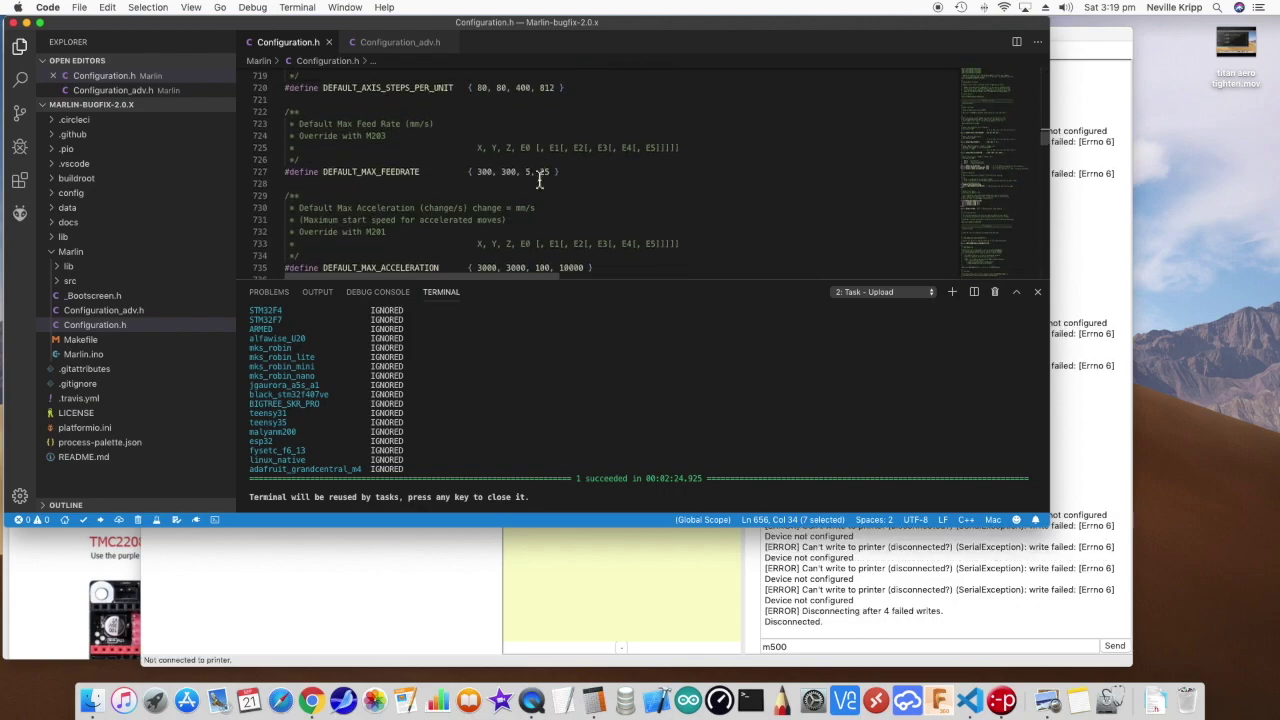
pyautogui.doubleClick(546, 113)
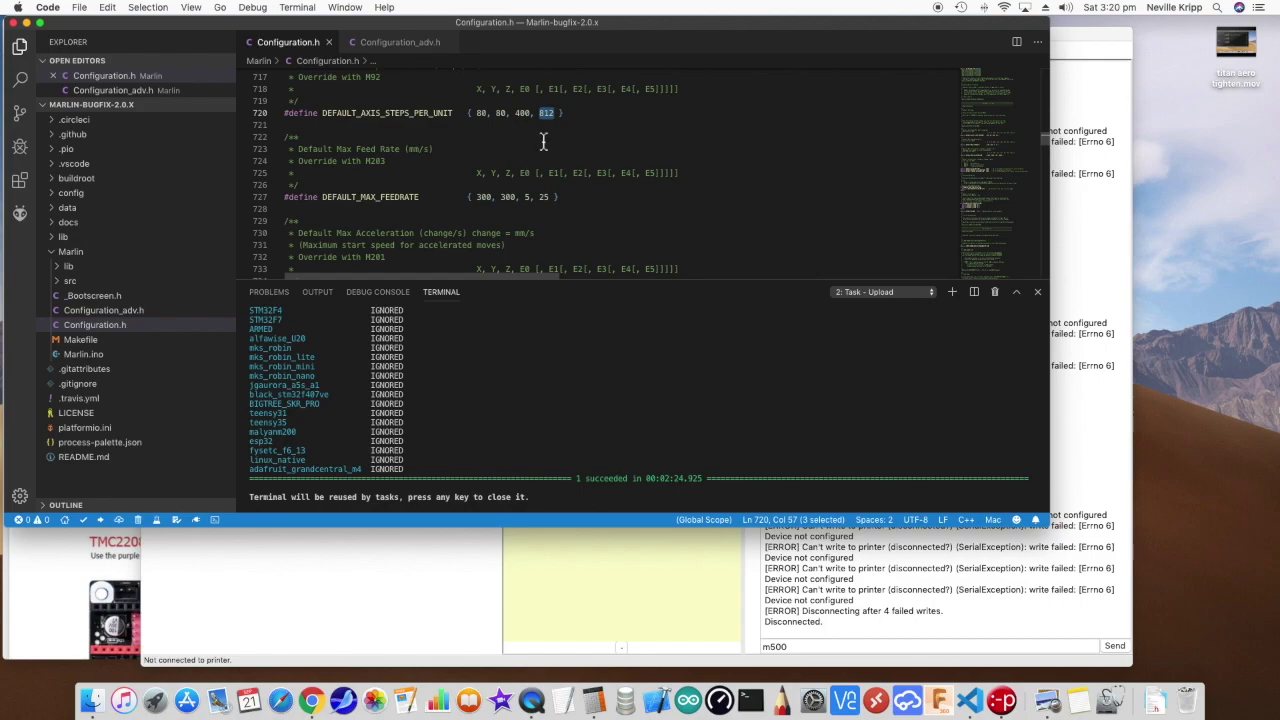
# Re-highlight the 812 E0 steps value, then return to Pronterface to reconnect the printer
pyautogui.click(543, 141)
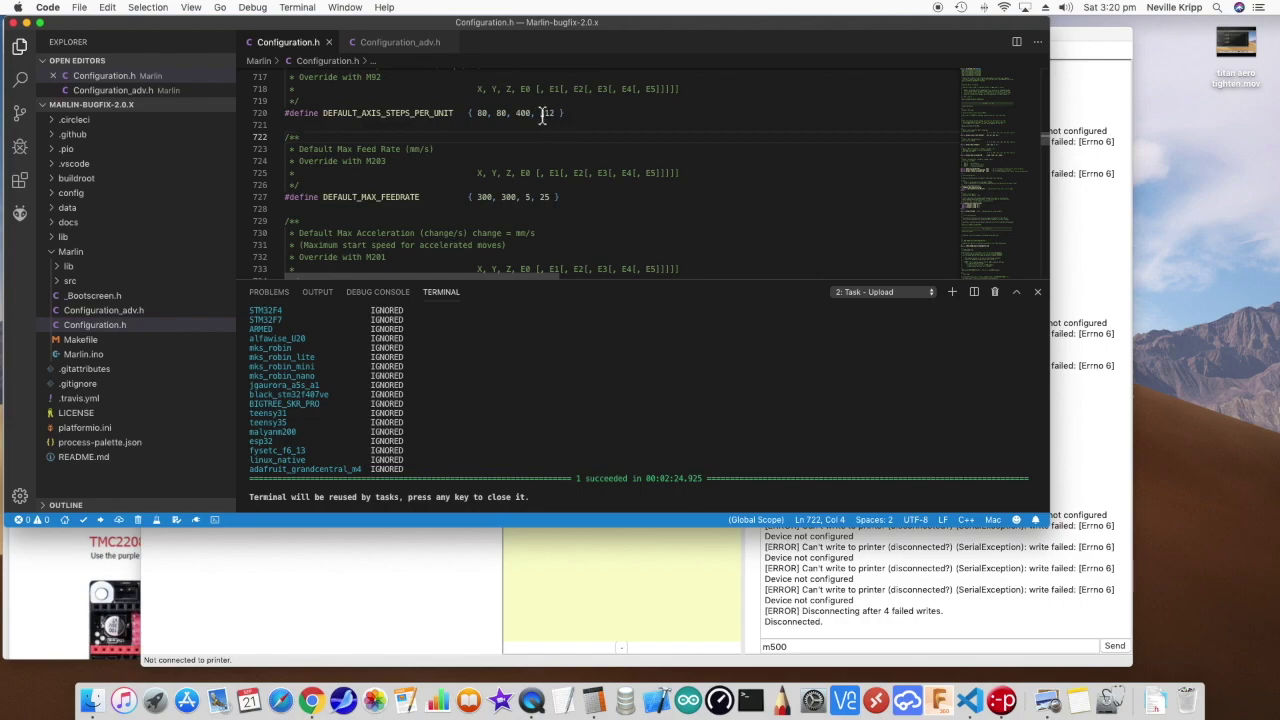
pyautogui.doubleClick(543, 114)
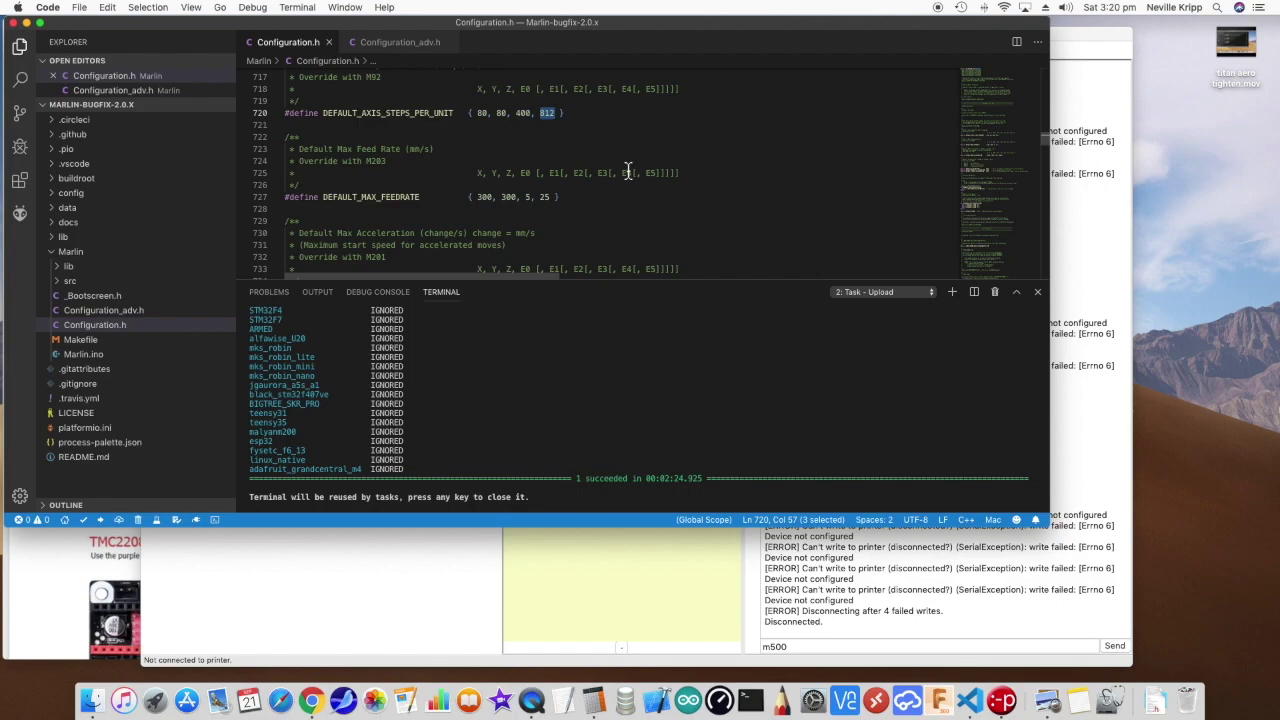
pyautogui.press('super+Tab')
pyautogui.click(423, 49)
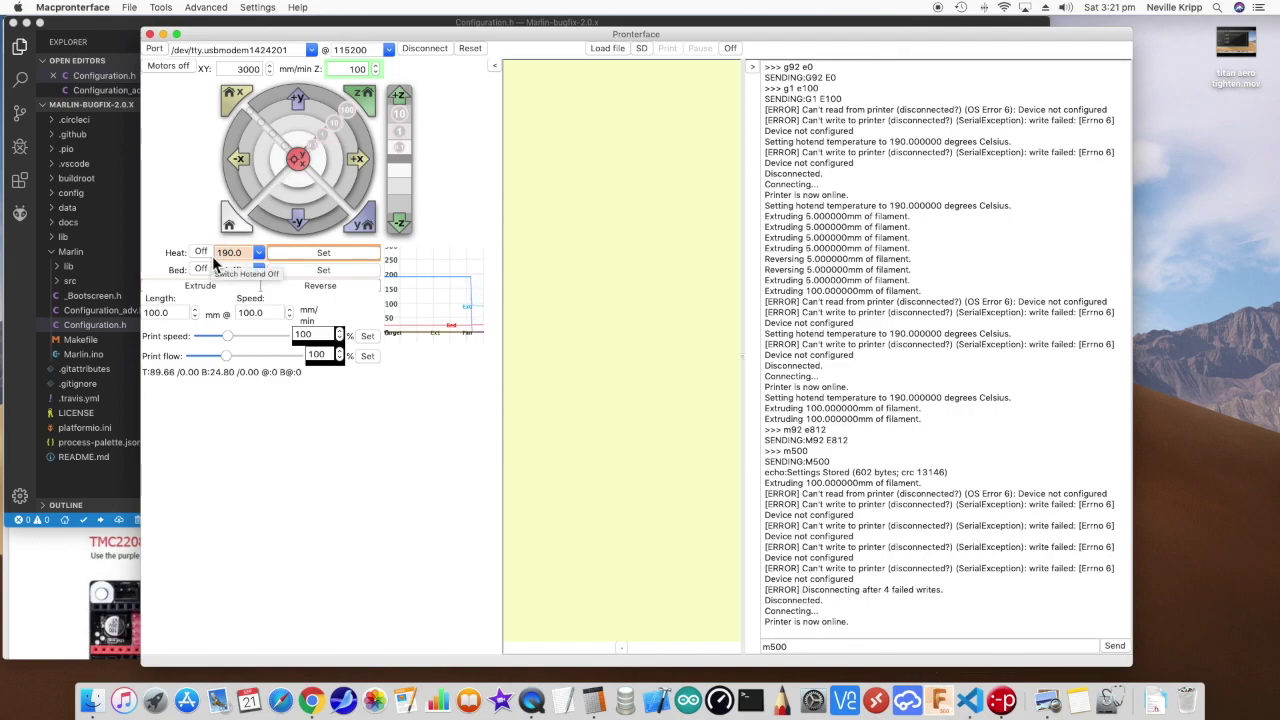
# Set the hotend target temperature to 190 °C
pyautogui.click(326, 255)
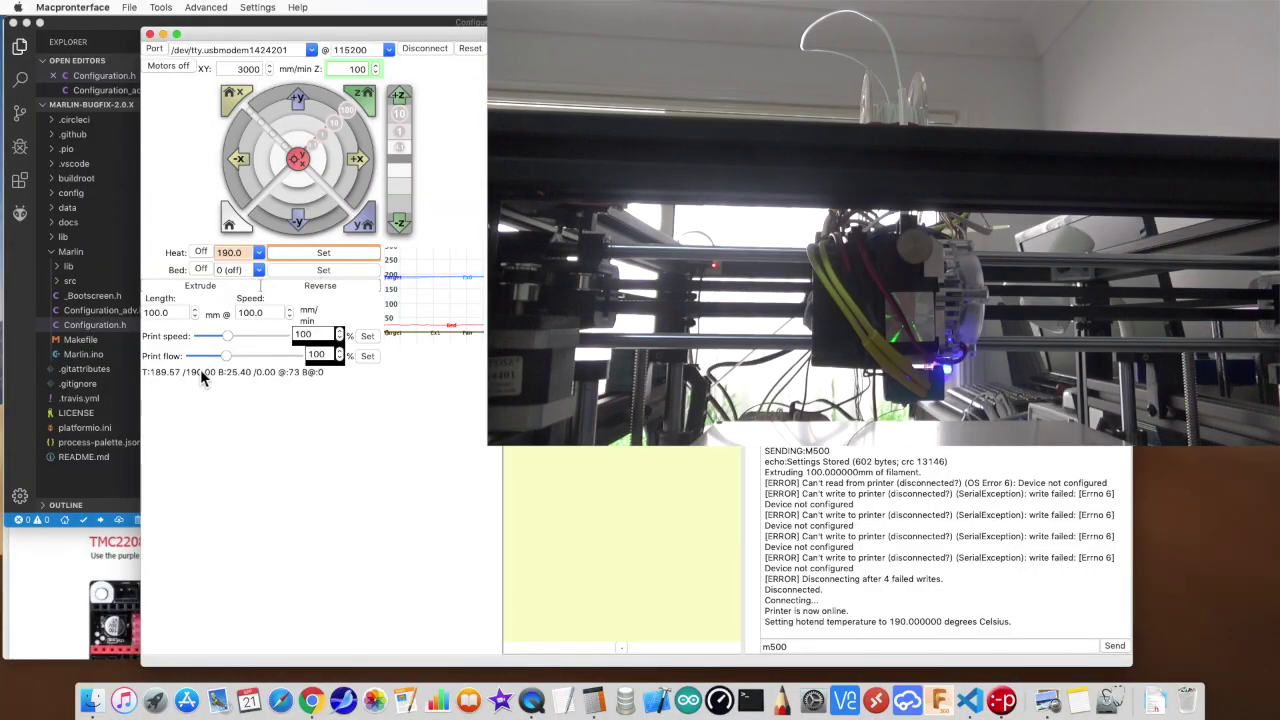
# Extrude 100 mm of filament at 100 mm/min to test the 812 E-steps
pyautogui.click(171, 312)
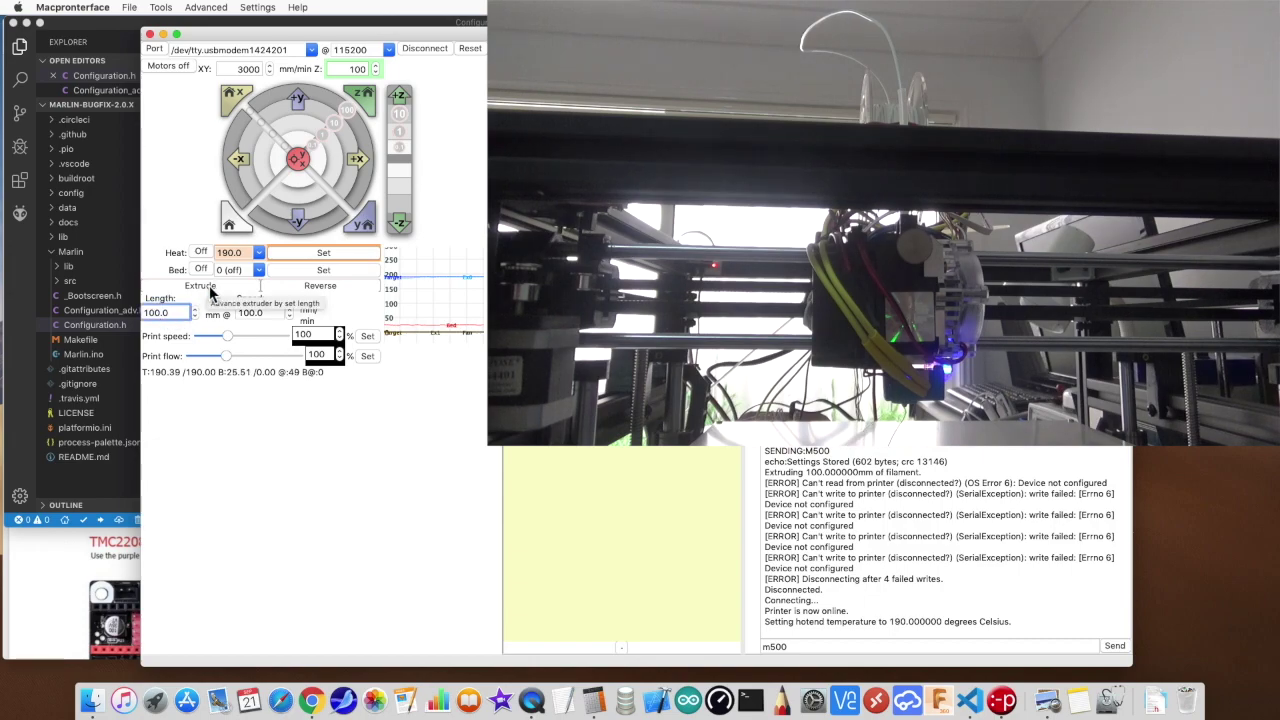
pyautogui.click(200, 286)
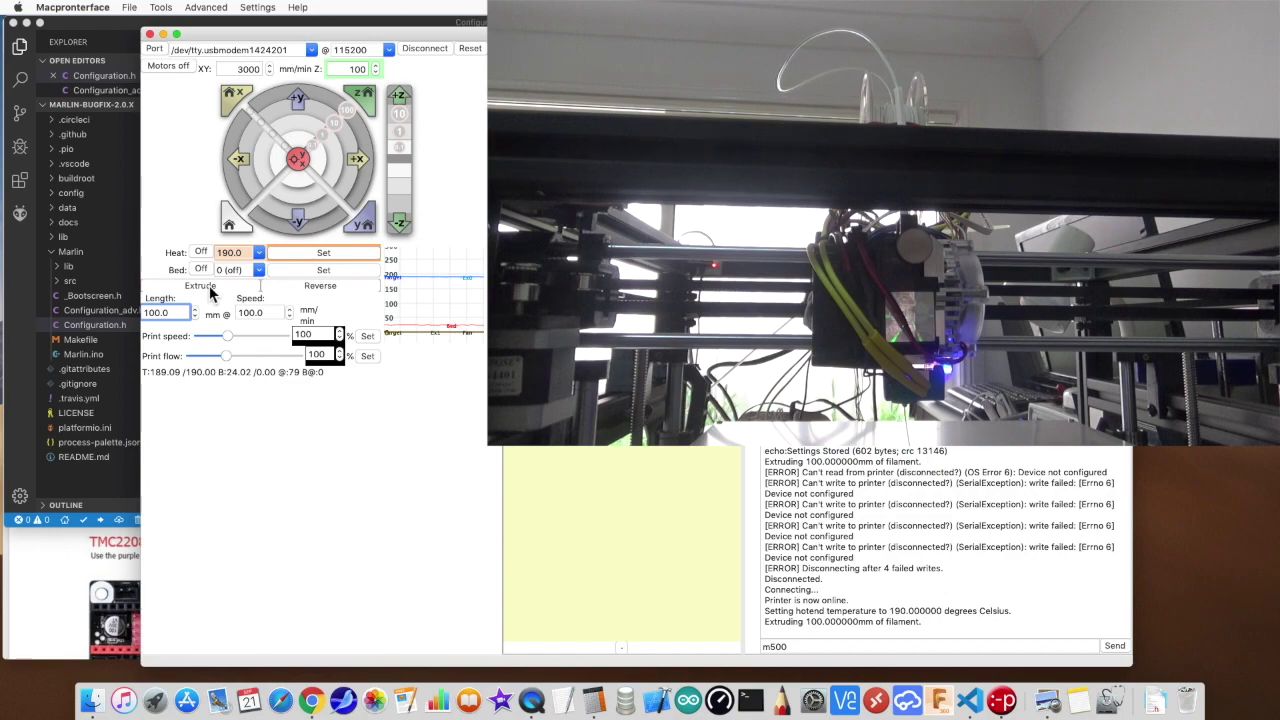
pyautogui.click(211, 292)
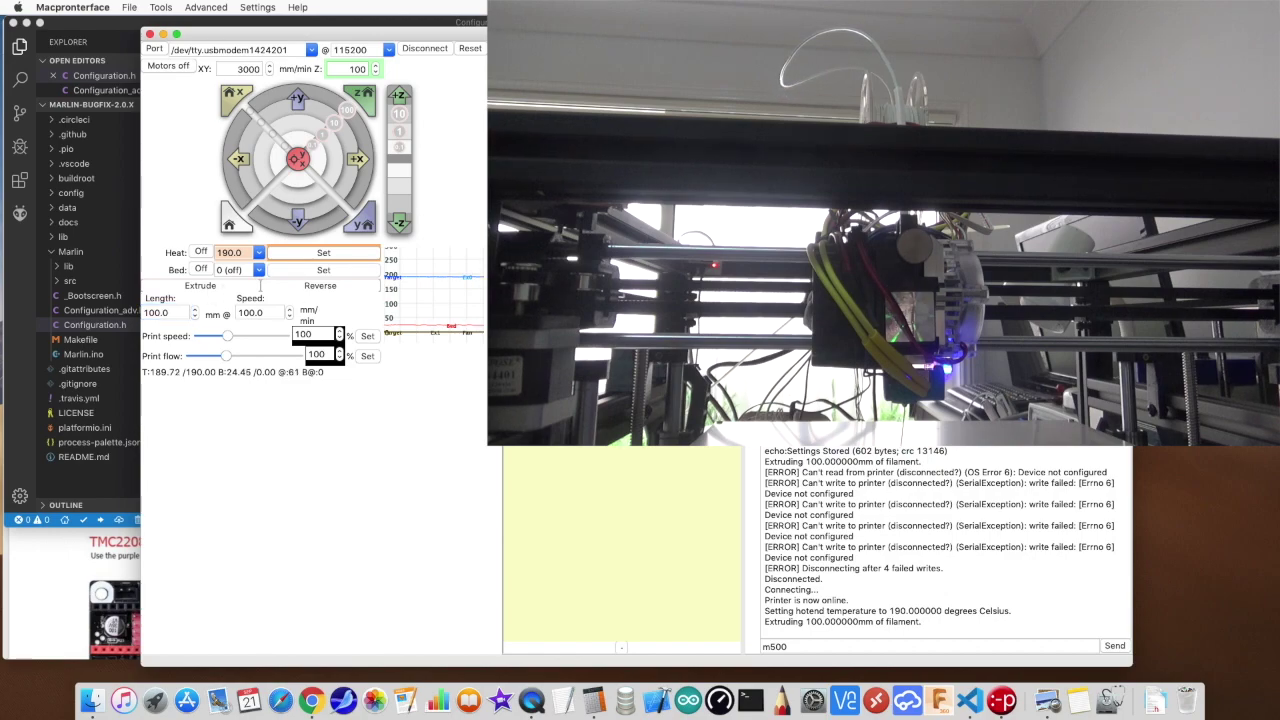